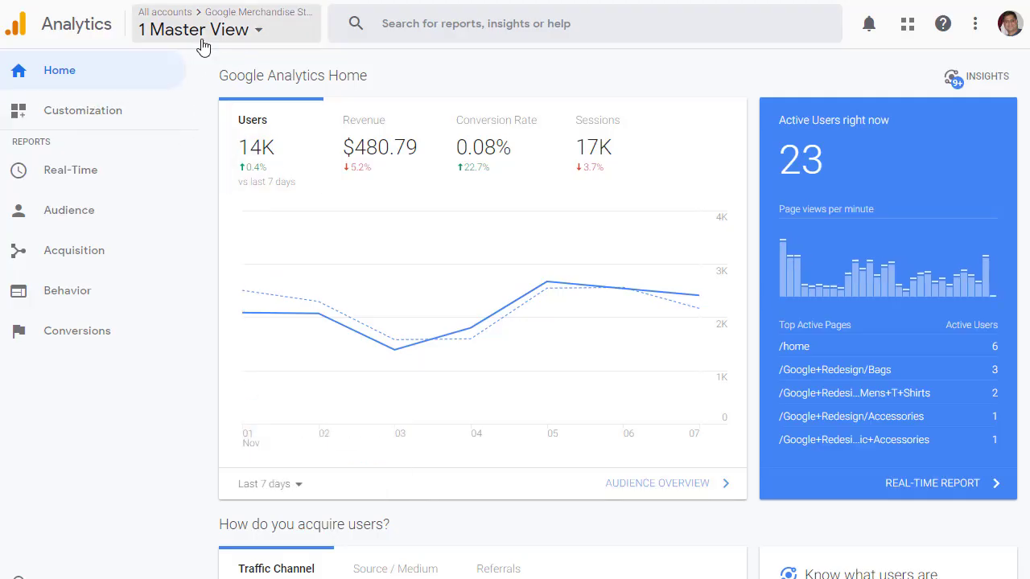
Open the Audience Overview report from the Audience section of the left navigation
{"action": "left_click", "coordinate": [66, 217]}
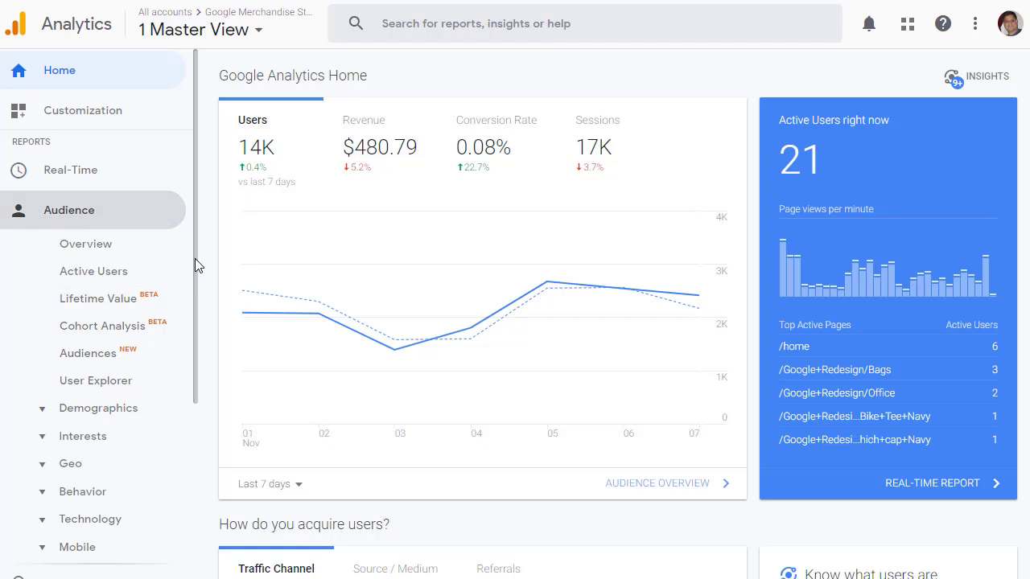
{"action": "left_click_drag", "start_coordinate": [195, 265], "coordinate": [192, 342]}
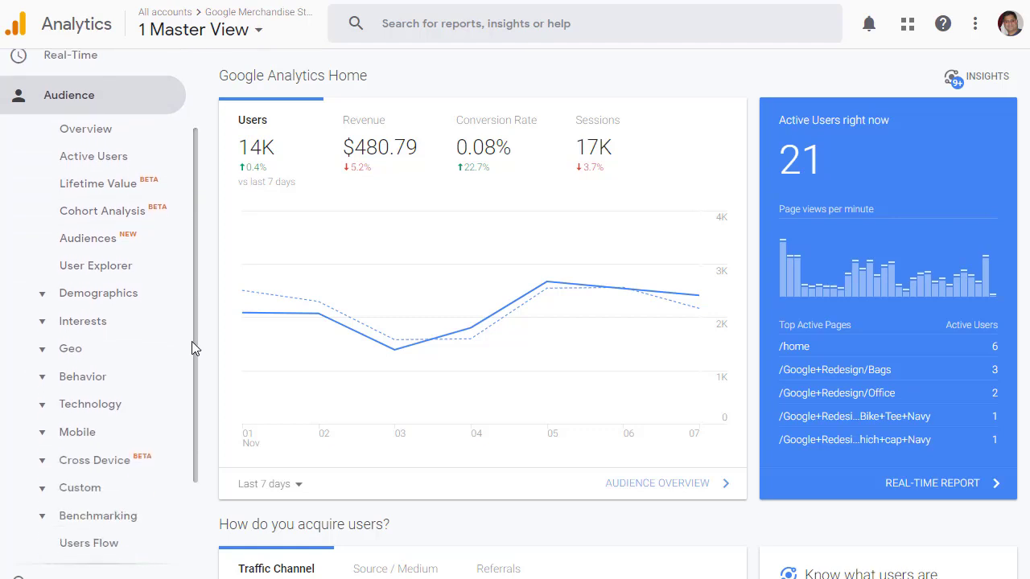
{"action": "left_click", "coordinate": [78, 136]}
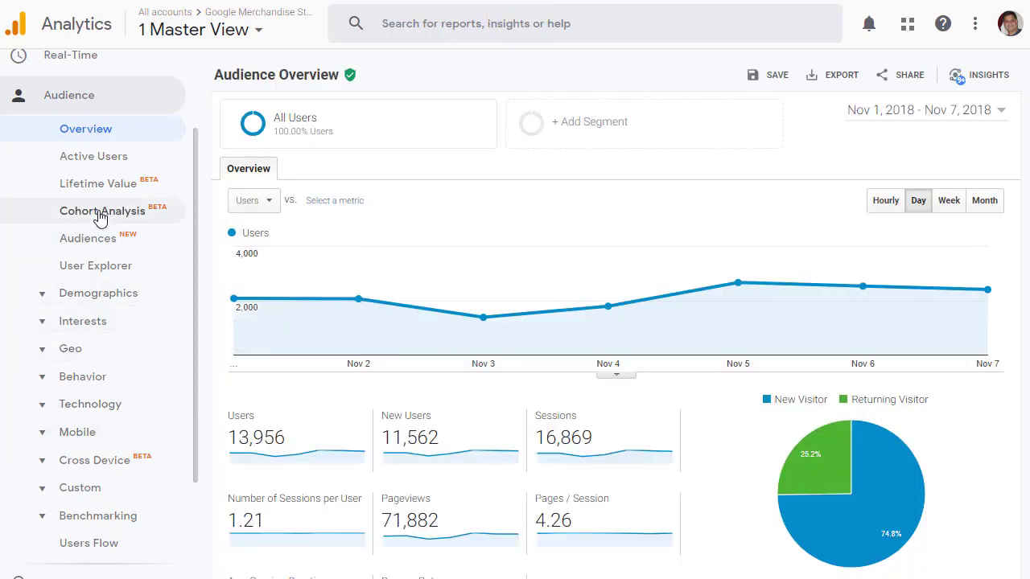
Browse the Demographics, Interests and Behavior report lists, leaving Demographics expanded with Age and Gender
{"action": "left_click", "coordinate": [48, 299]}
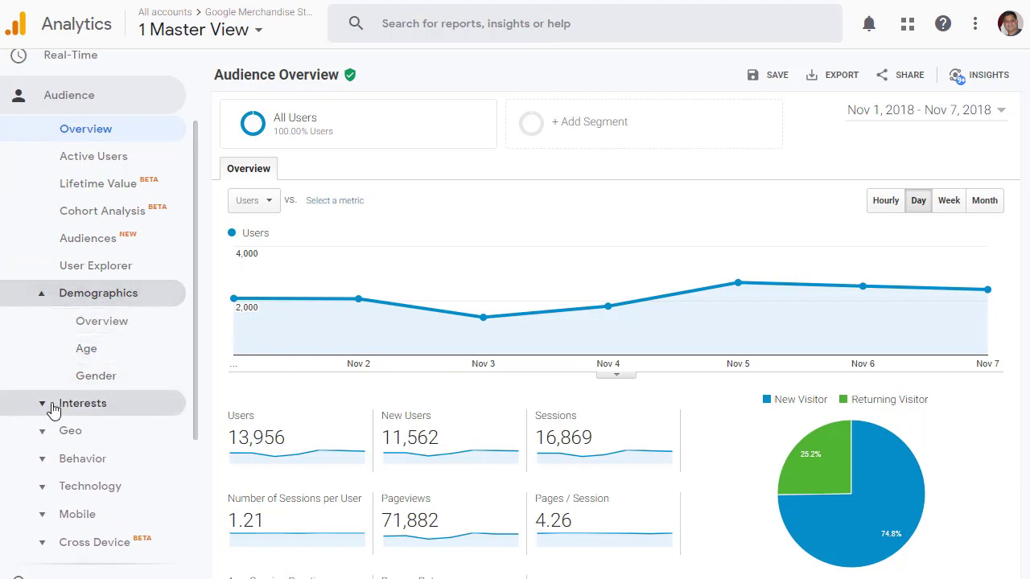
{"action": "left_click", "coordinate": [48, 407]}
{"action": "scroll", "coordinate": [108, 426], "scroll_direction": "down", "scroll_amount": 1}
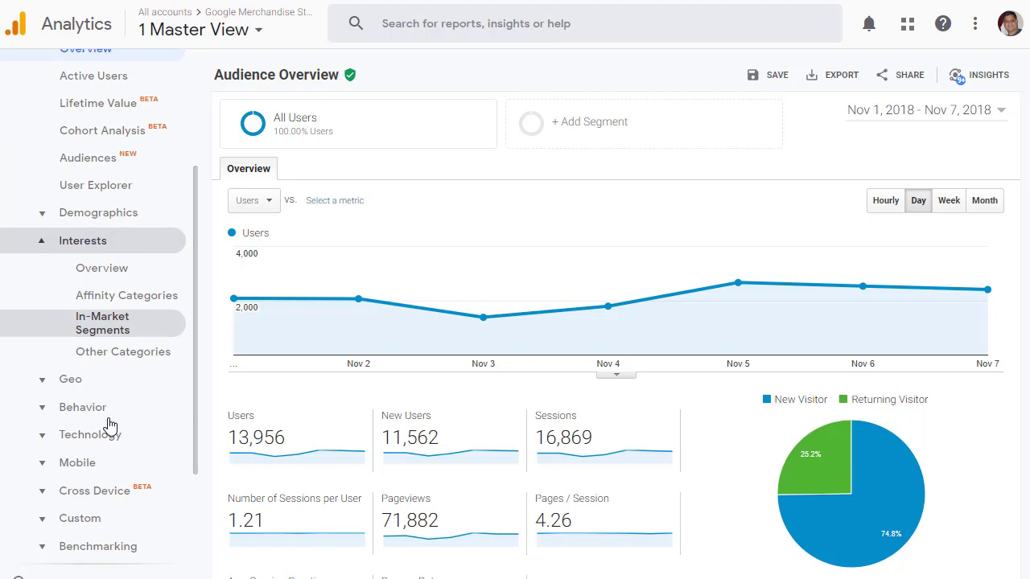
{"action": "scroll", "coordinate": [69, 371], "scroll_direction": "down", "scroll_amount": 1}
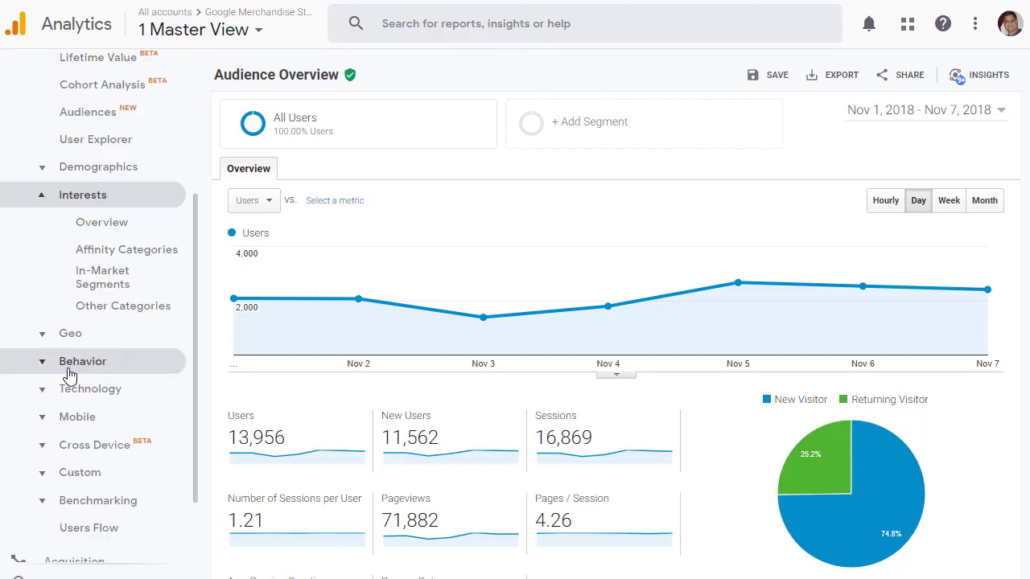
{"action": "left_click", "coordinate": [45, 368]}
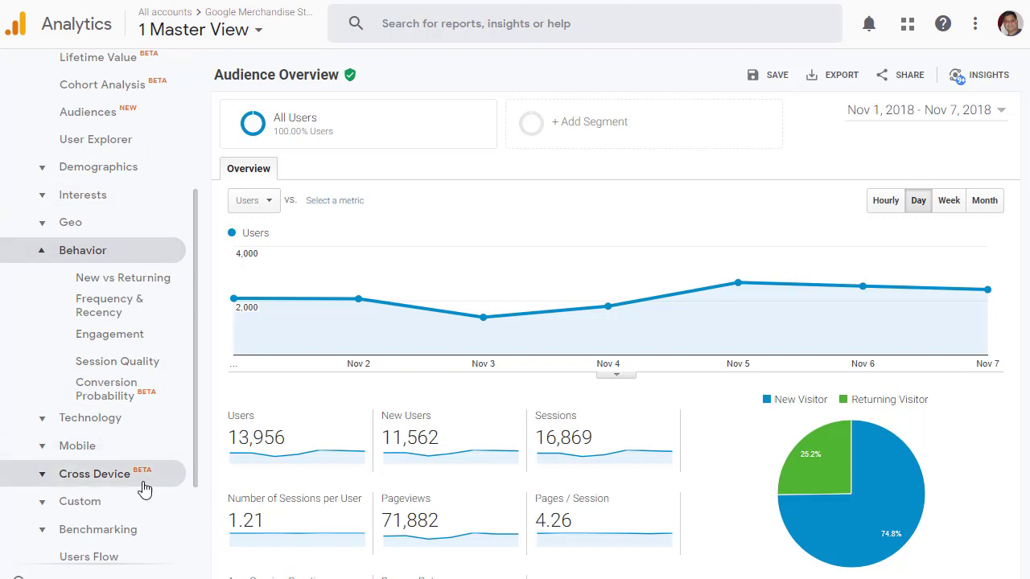
{"action": "scroll", "coordinate": [144, 489], "scroll_direction": "up", "scroll_amount": 2}
{"action": "left_click", "coordinate": [78, 414]}
{"action": "scroll", "coordinate": [76, 418], "scroll_direction": "up", "scroll_amount": 1}
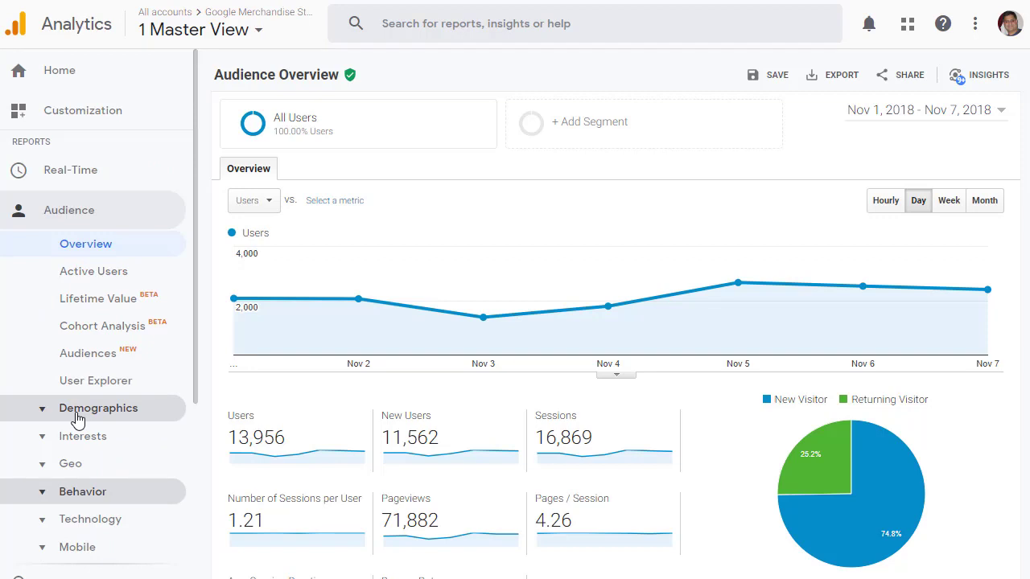
{"action": "scroll", "coordinate": [81, 386], "scroll_direction": "down", "scroll_amount": 1}
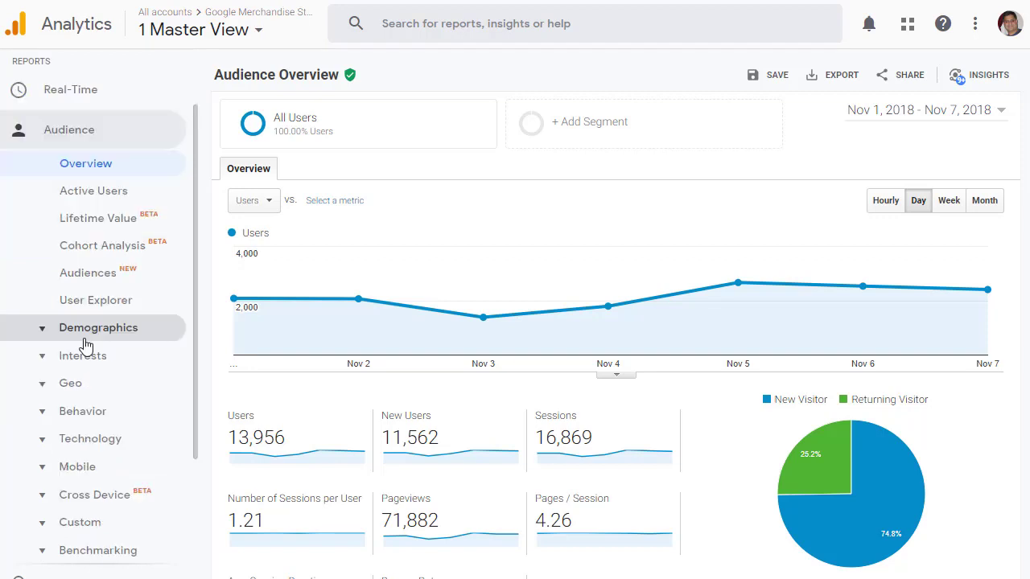
{"action": "left_click", "coordinate": [85, 336]}
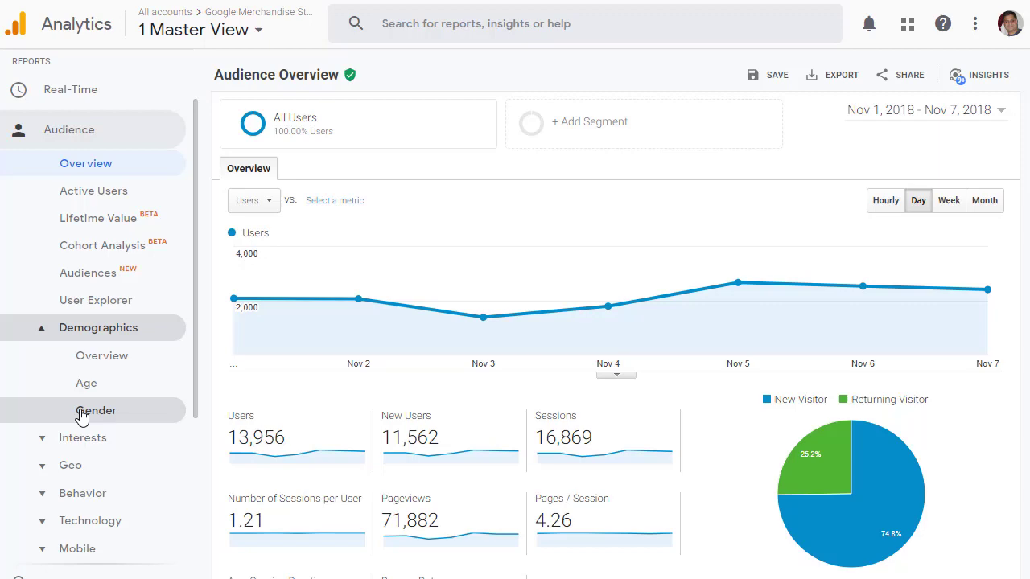
Open the Age report and scroll its table sideways to review the Behavior and Conversions columns
{"action": "left_click", "coordinate": [88, 386]}
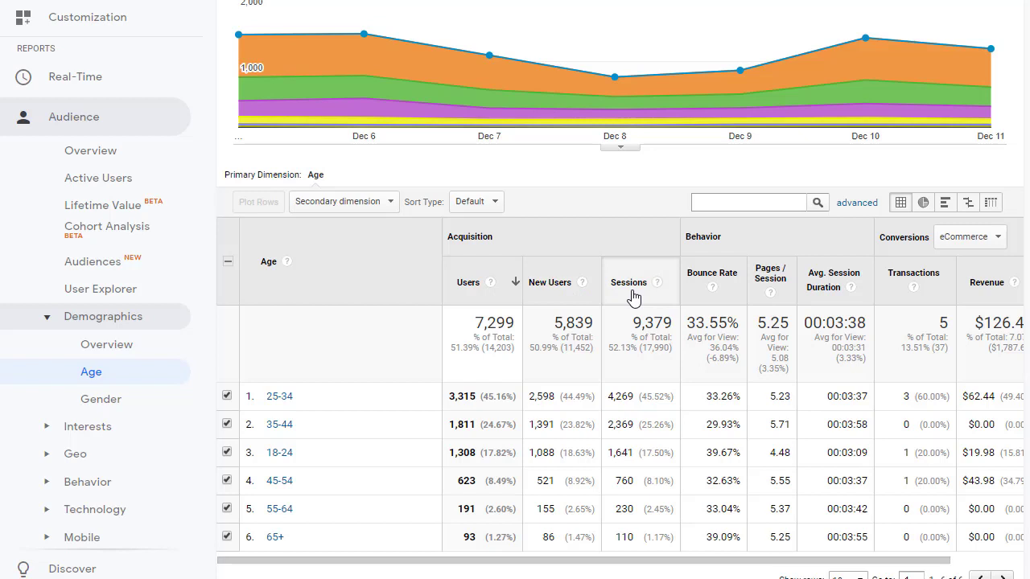
{"action": "mouse_move", "coordinate": [709, 290]}
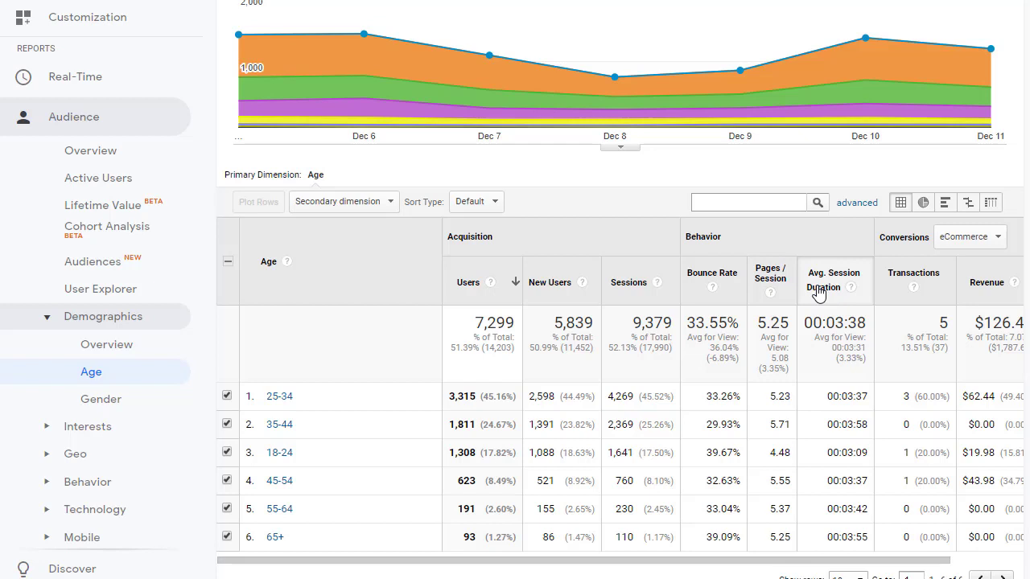
{"action": "left_click_drag", "start_coordinate": [789, 561], "coordinate": [862, 560]}
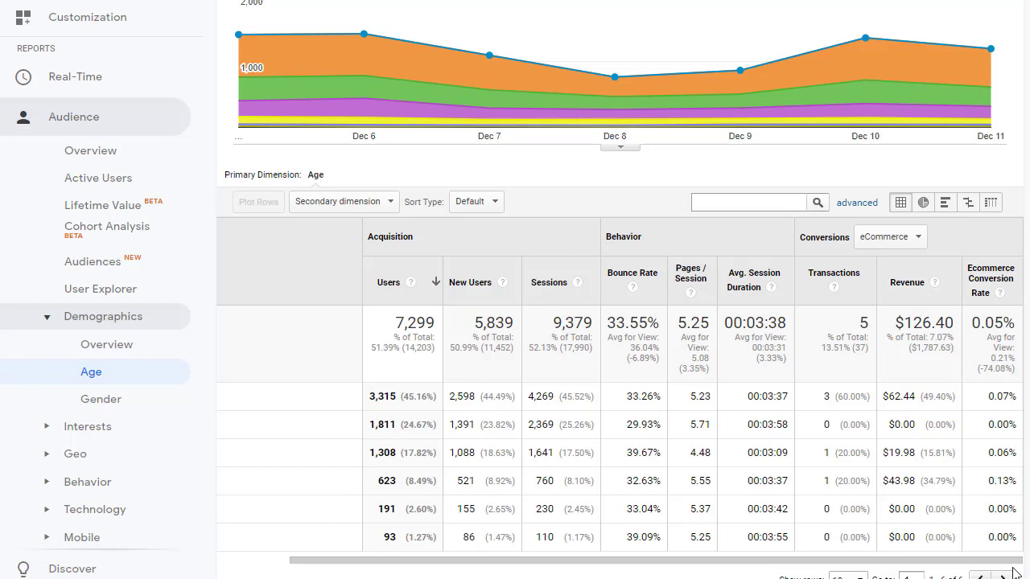
{"action": "left_click_drag", "start_coordinate": [995, 559], "coordinate": [921, 558]}
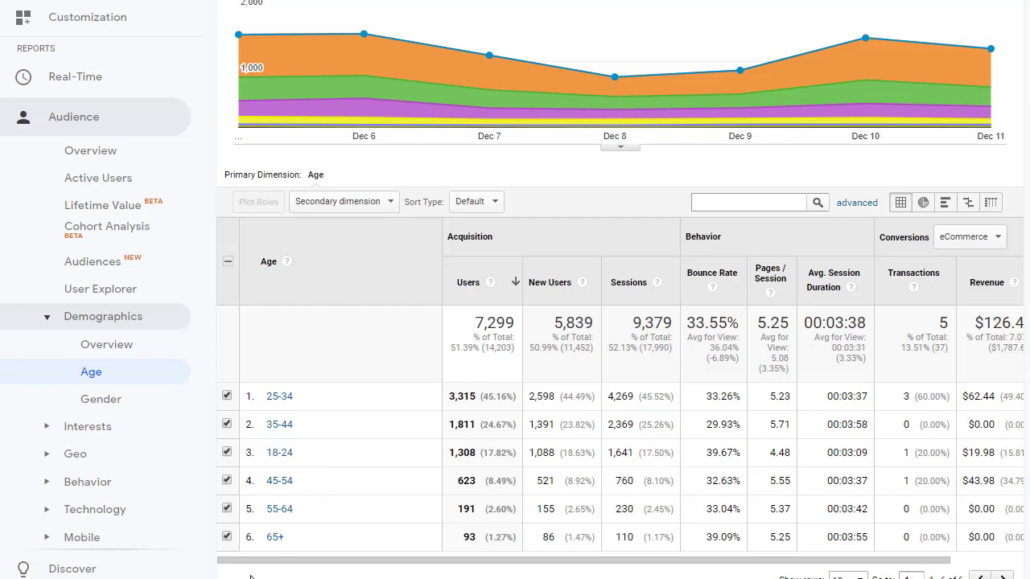
Open the Gender report (4,995 male, 2,628 female) and expand the Interests reports
{"action": "left_click", "coordinate": [94, 412]}
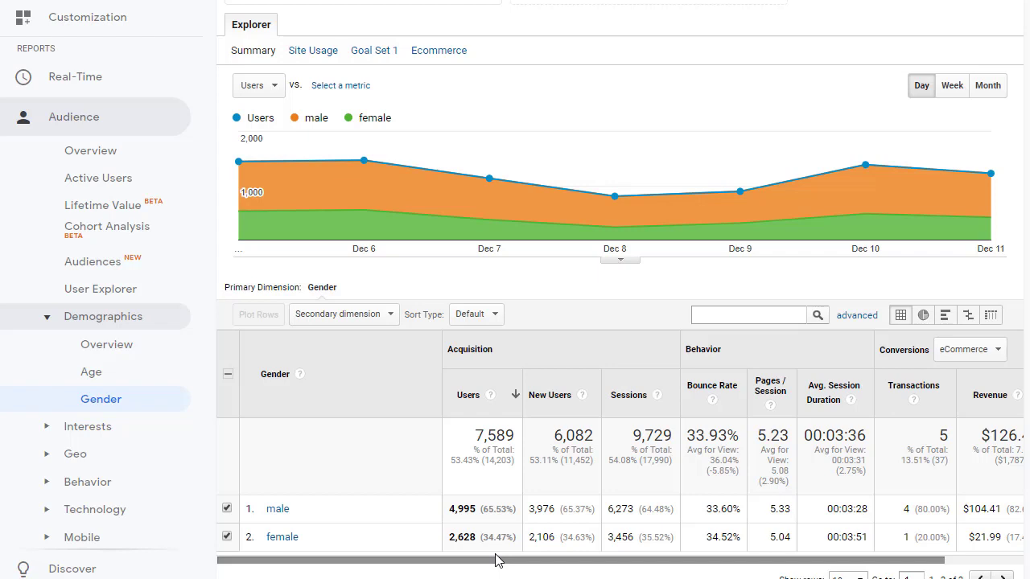
{"action": "scroll", "coordinate": [48, 346], "scroll_direction": "down", "scroll_amount": 1}
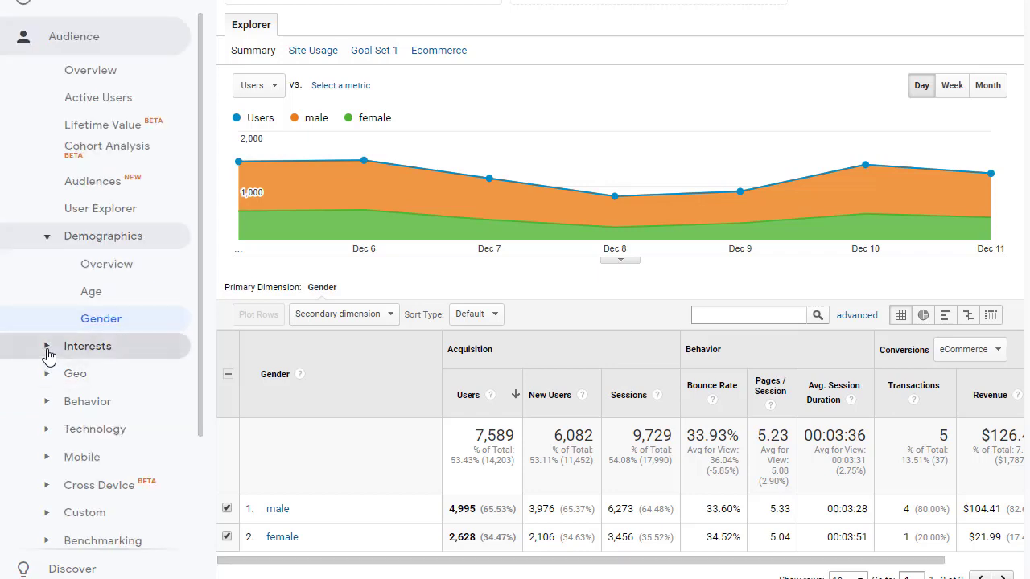
{"action": "left_click", "coordinate": [48, 352]}
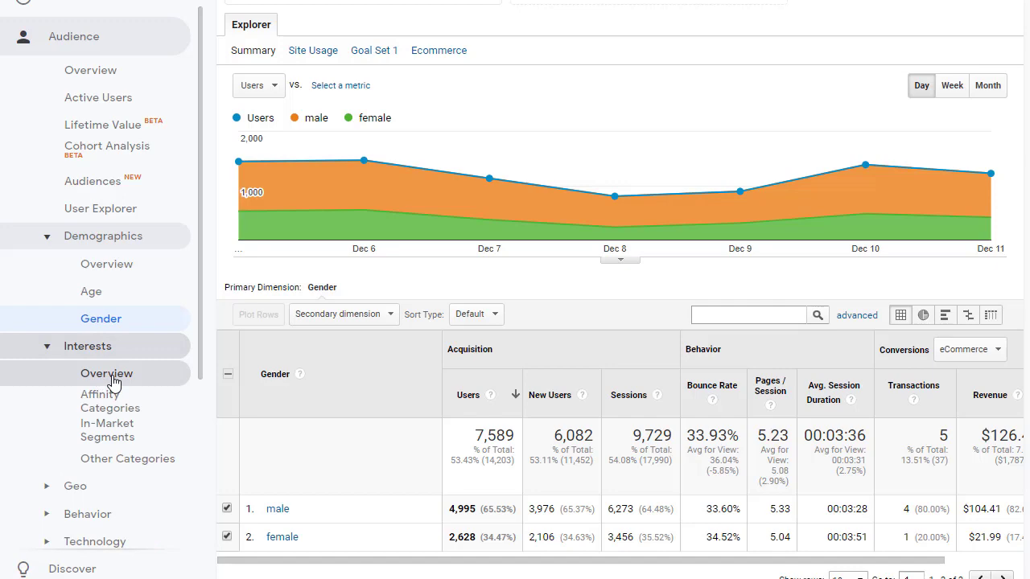
Open the Interests Overview and review the Movie Lovers, Technophiles and Career Consulting Services categories
{"action": "left_click", "coordinate": [107, 375]}
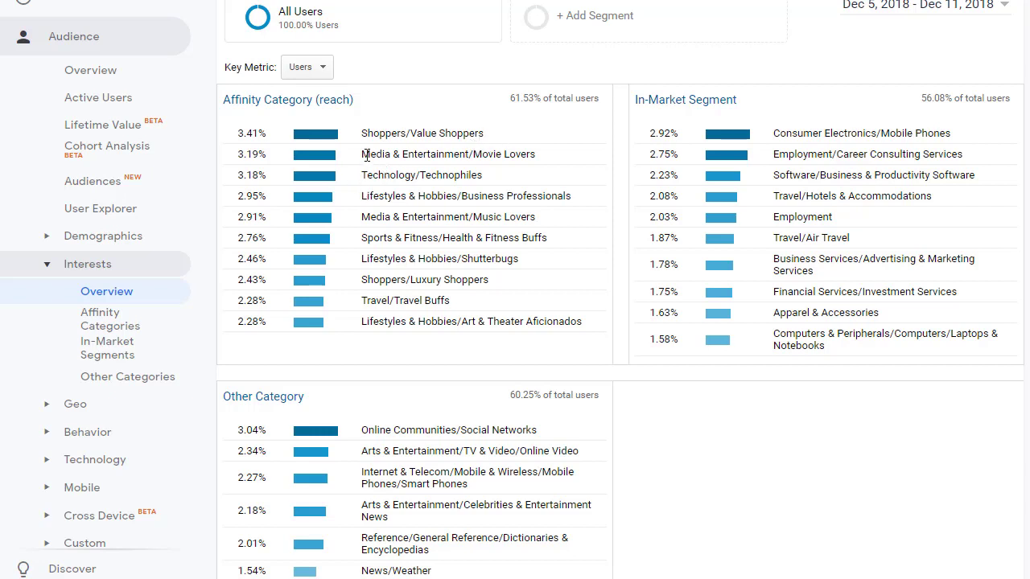
{"action": "left_click_drag", "start_coordinate": [364, 155], "coordinate": [543, 154]}
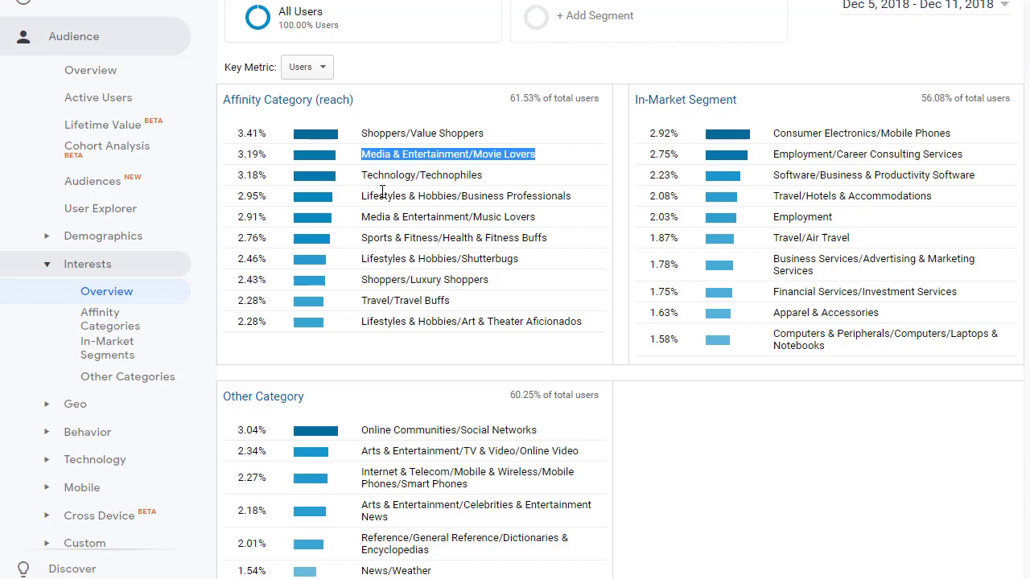
{"action": "left_click_drag", "start_coordinate": [361, 175], "coordinate": [499, 177]}
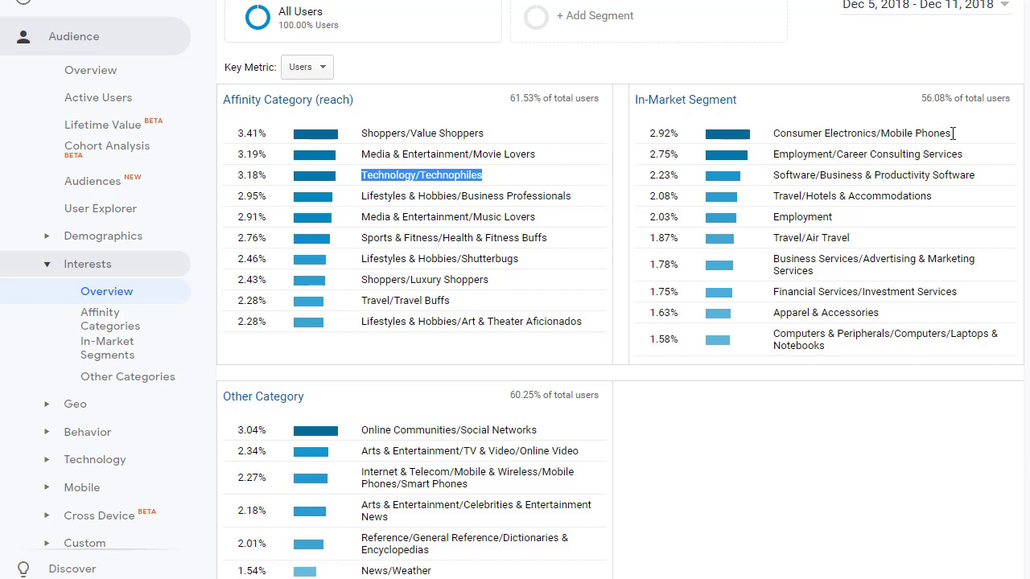
{"action": "left_click", "coordinate": [852, 155]}
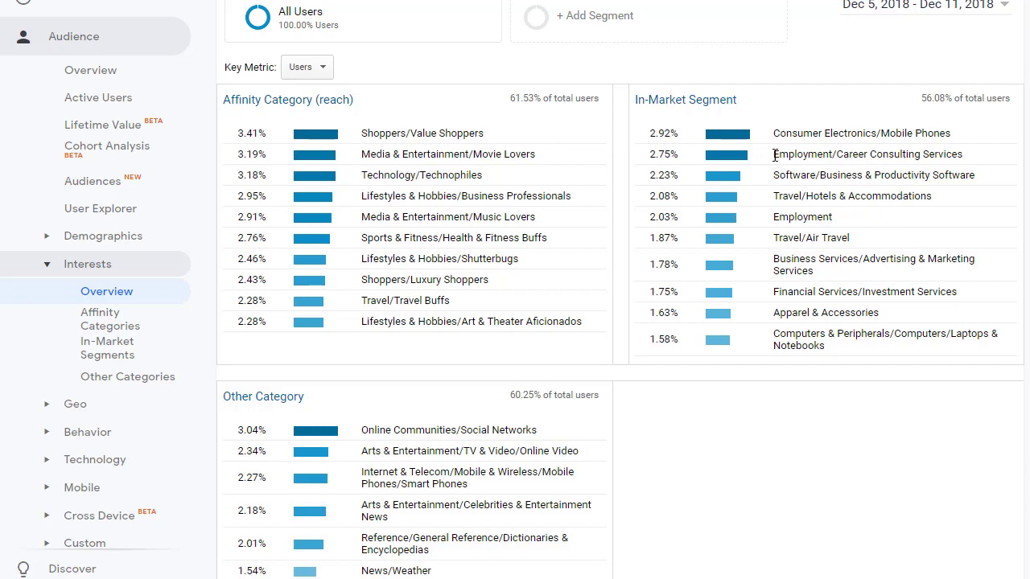
{"action": "left_click_drag", "start_coordinate": [774, 155], "coordinate": [968, 161]}
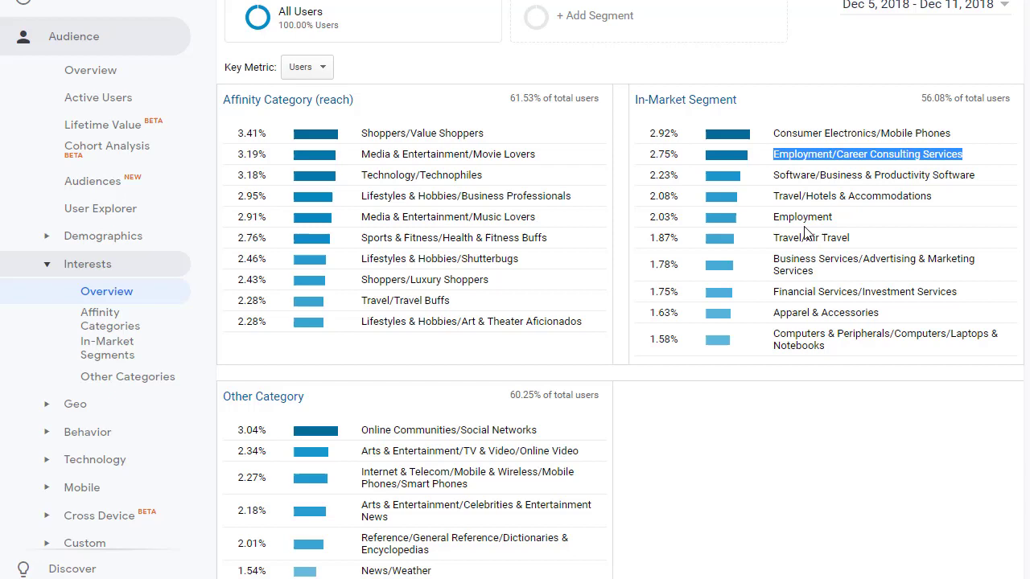
{"action": "left_click", "coordinate": [742, 457]}
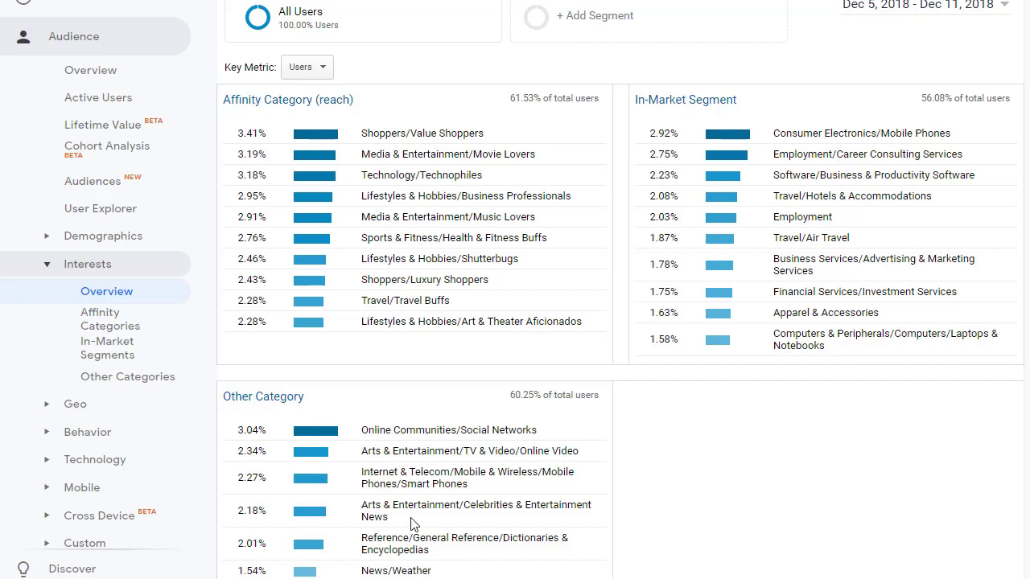
{"action": "scroll", "coordinate": [394, 485], "scroll_direction": "down", "scroll_amount": 1}
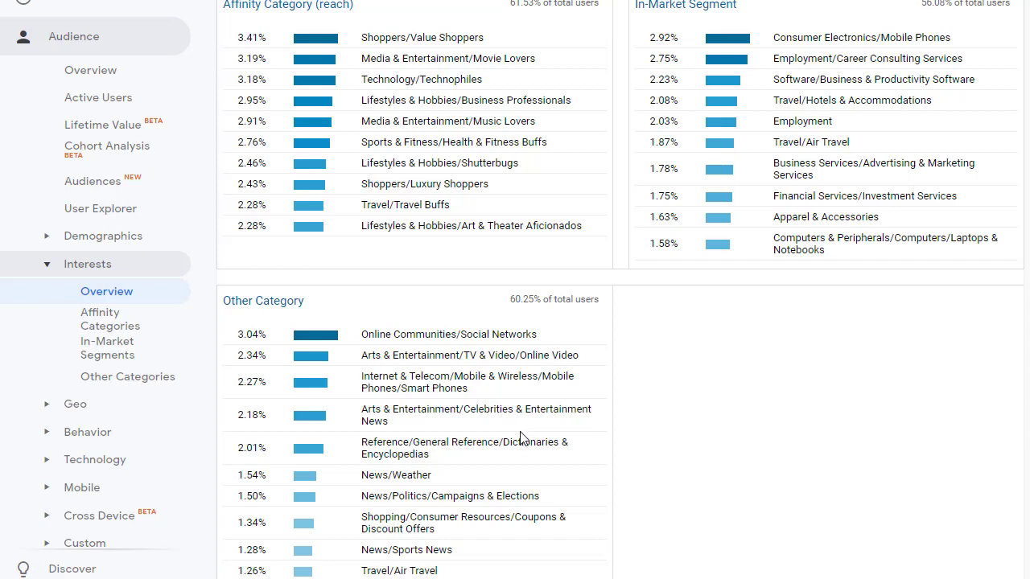
{"action": "scroll", "coordinate": [519, 436], "scroll_direction": "up", "scroll_amount": 2}
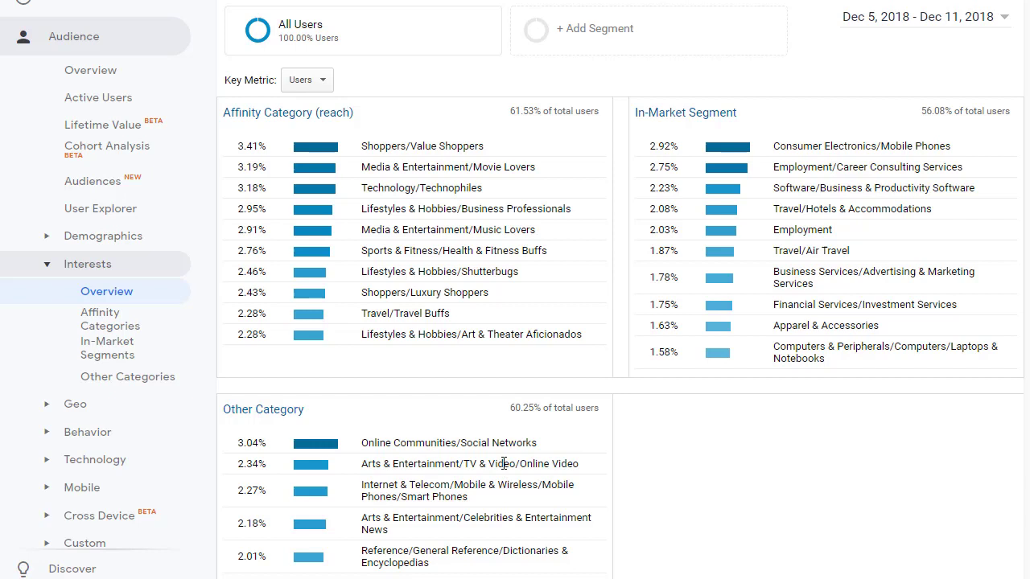
Create and save a new segment named 'Female' limited to Age 25-34 and Gender Female
{"action": "left_click", "coordinate": [593, 42]}
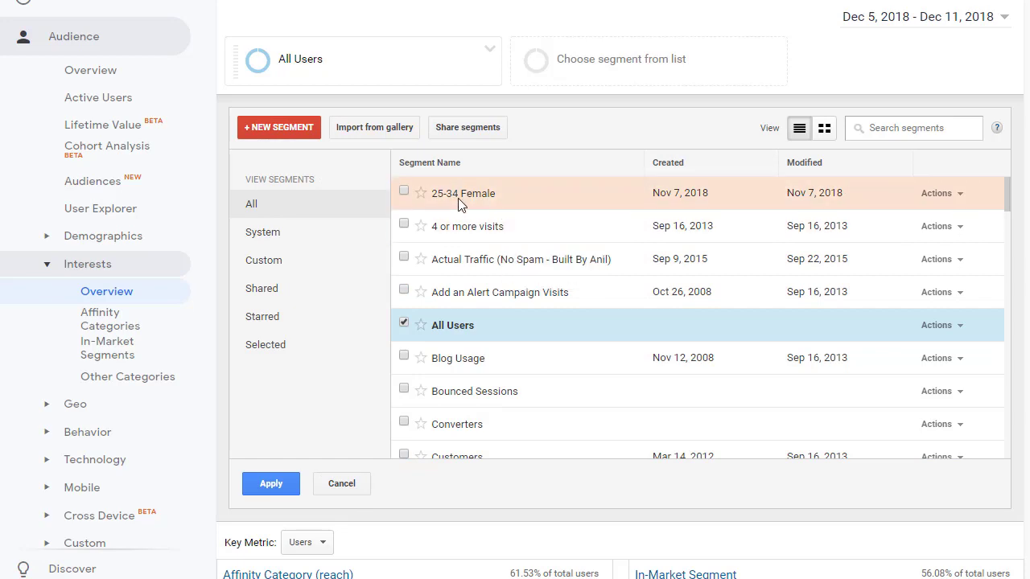
{"action": "mouse_move", "coordinate": [461, 204]}
{"action": "left_click", "coordinate": [291, 127]}
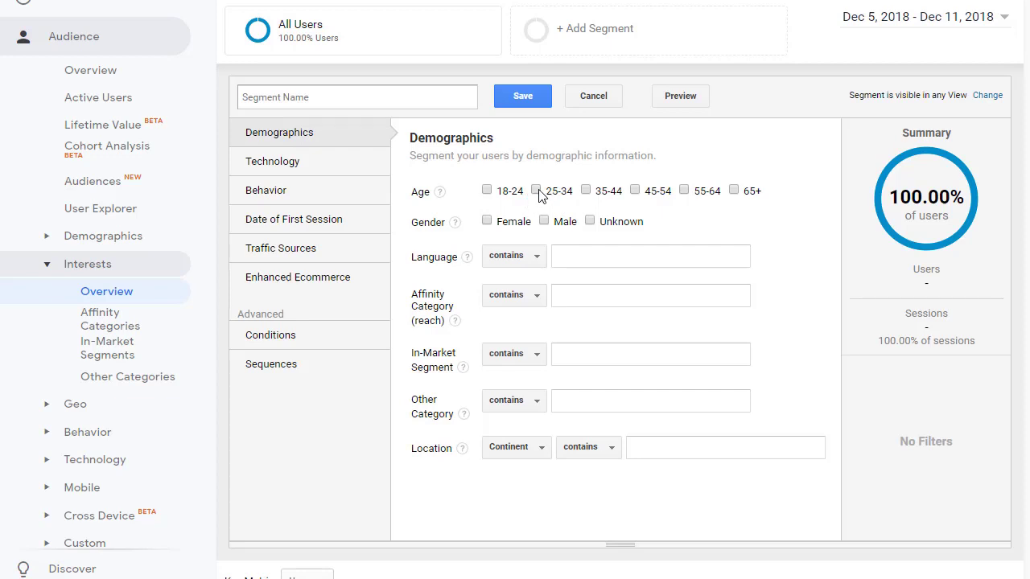
{"action": "left_click", "coordinate": [537, 191]}
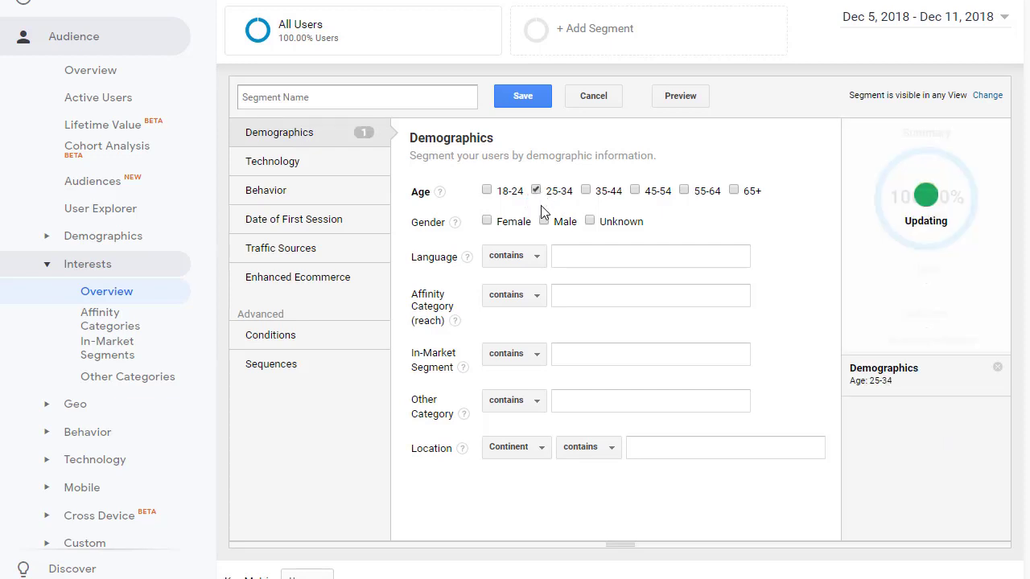
{"action": "left_click", "coordinate": [488, 222]}
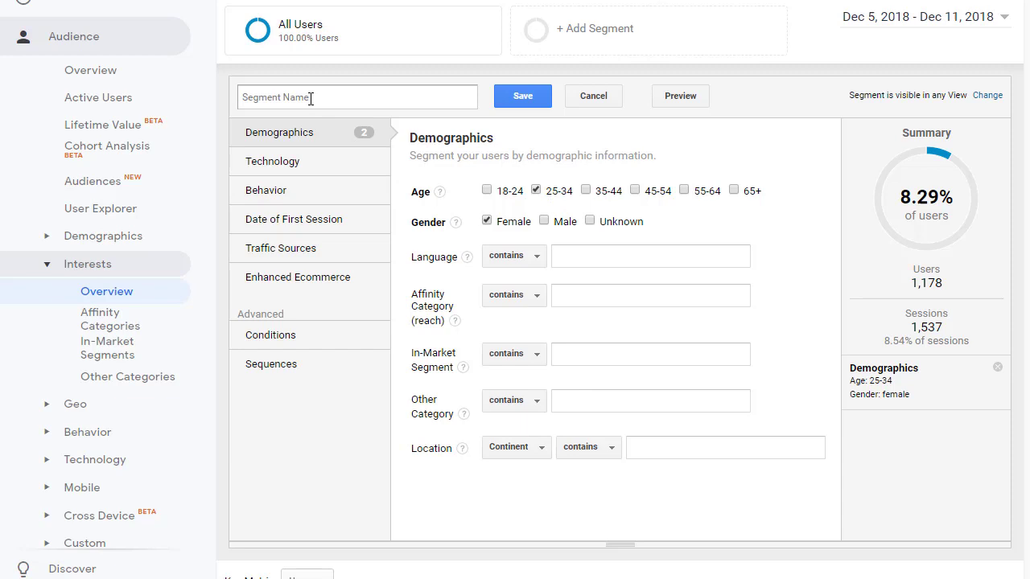
{"action": "type", "text": "Female - 25-34"}
{"action": "left_click", "coordinate": [532, 107]}
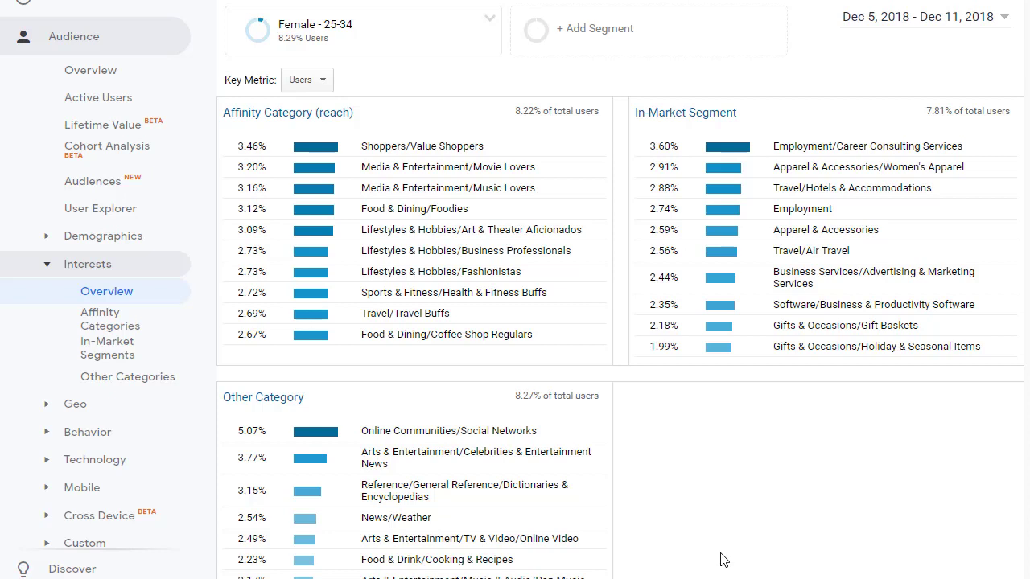
Create and save a male segment limited to Age 25-34 and Gender Male beside the female one
{"action": "left_click", "coordinate": [583, 37]}
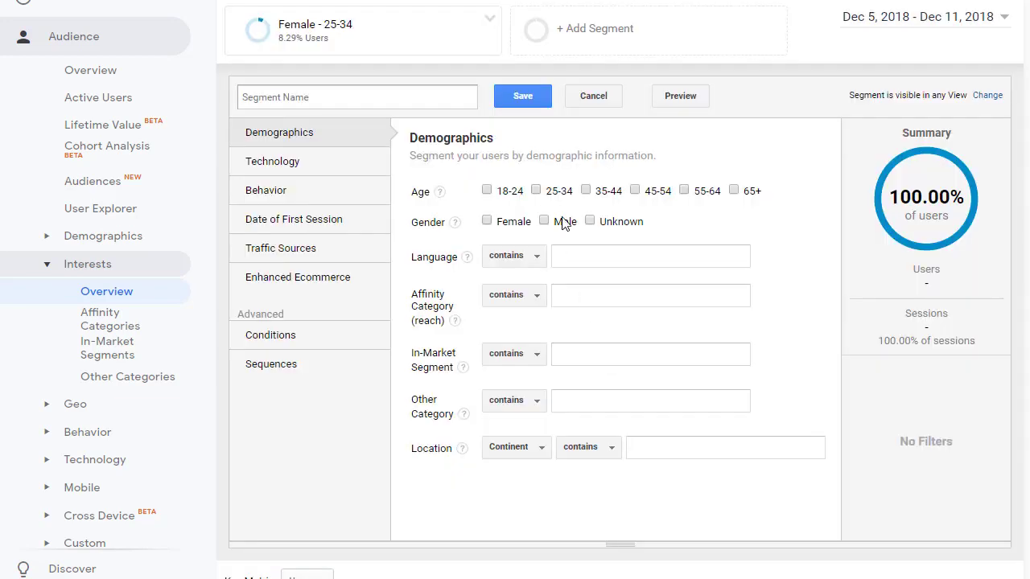
{"action": "left_click", "coordinate": [536, 191]}
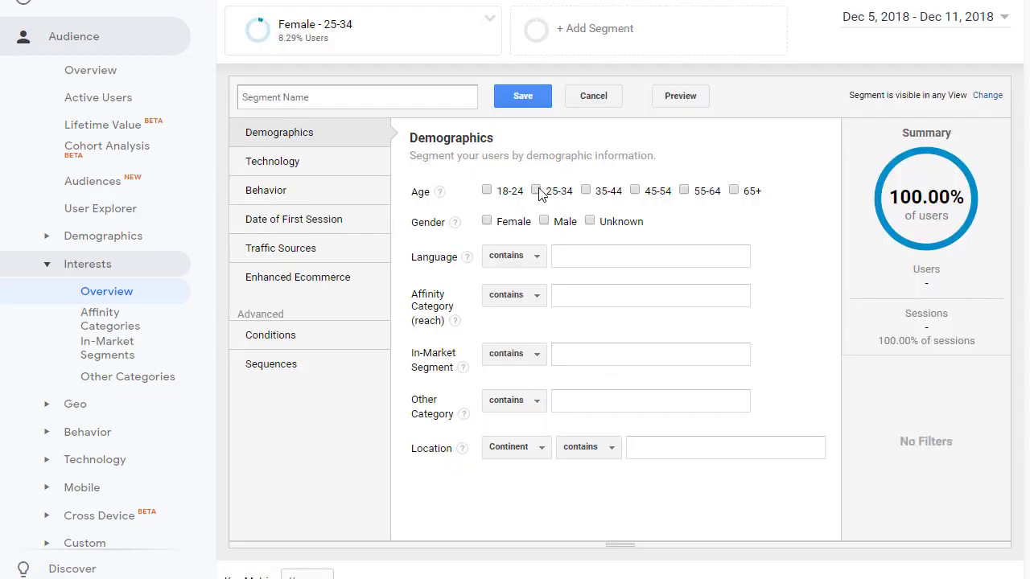
{"action": "left_click", "coordinate": [563, 223]}
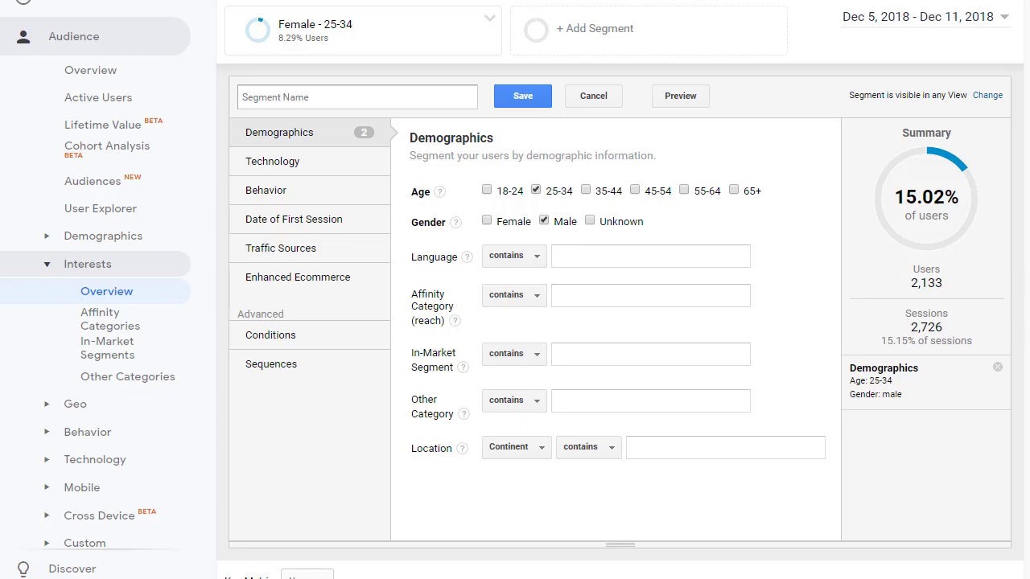
{"action": "left_click", "coordinate": [306, 97]}
{"action": "type", "text": "Male 25-34"}
{"action": "left_click", "coordinate": [535, 102]}
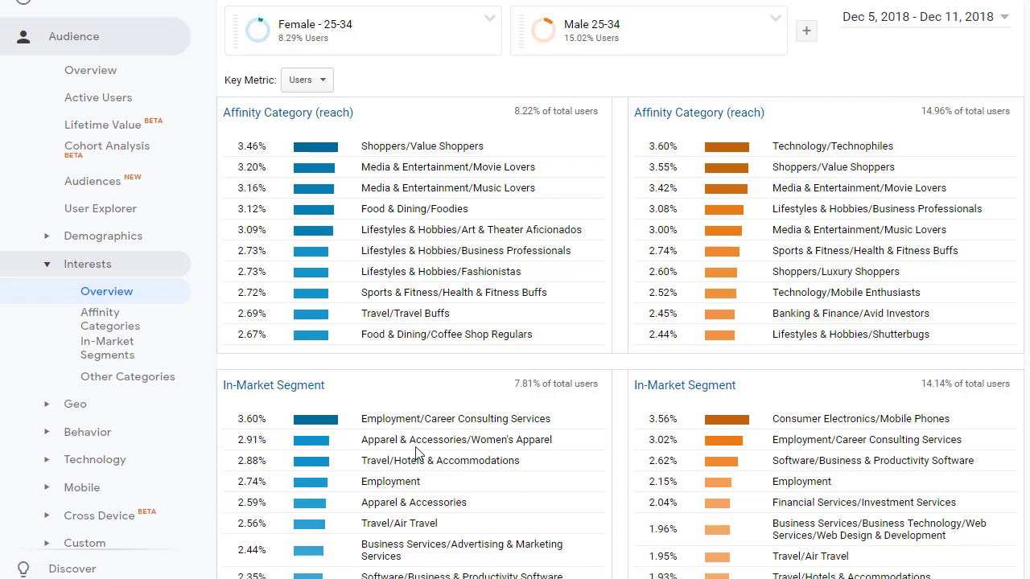
Open Geo > Location and review countries for both segments, United States leading
{"action": "left_click", "coordinate": [52, 408]}
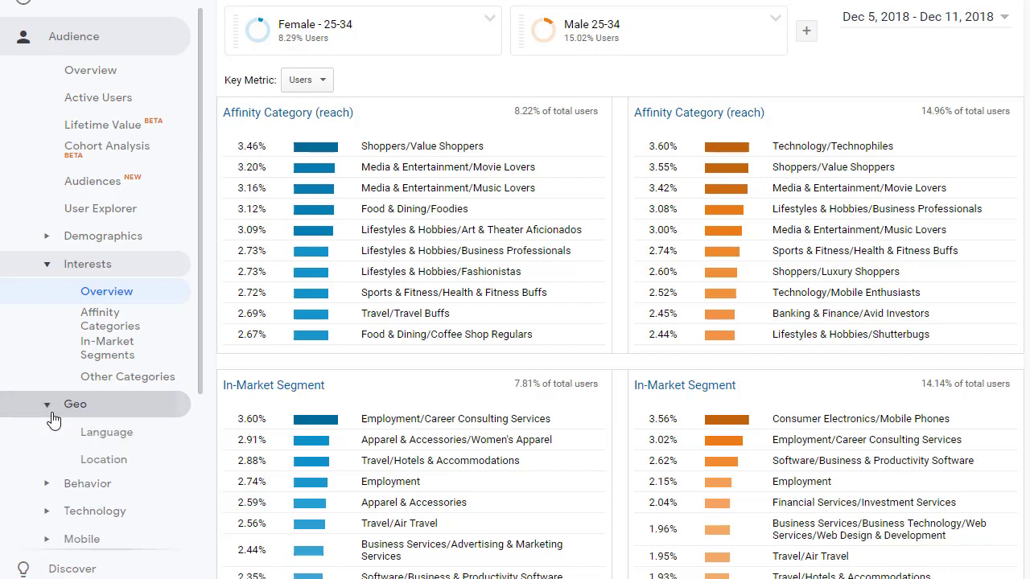
{"action": "scroll", "coordinate": [158, 437], "scroll_direction": "down", "scroll_amount": 1}
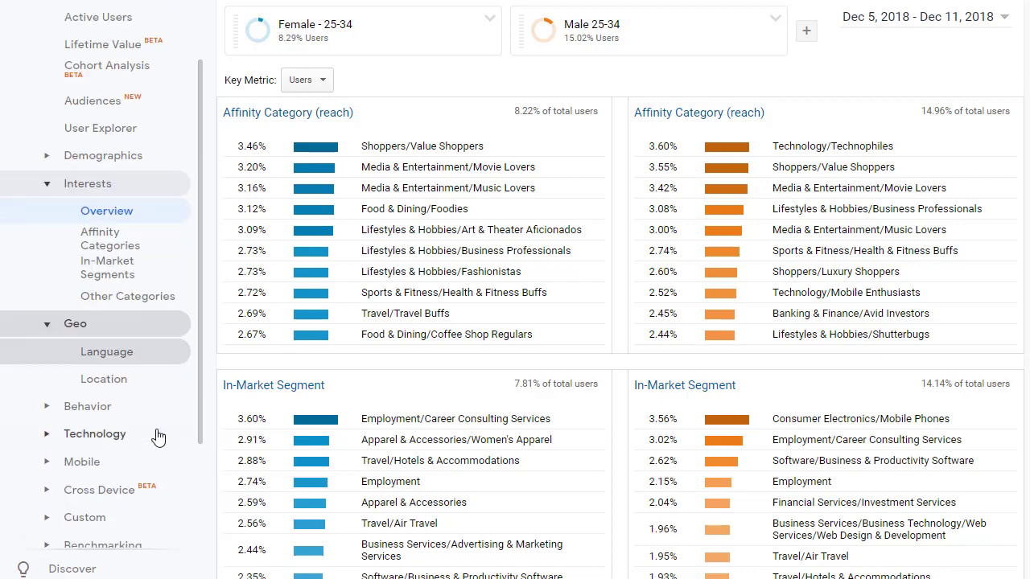
{"action": "left_click", "coordinate": [114, 390]}
{"action": "scroll", "coordinate": [111, 390], "scroll_direction": "down", "scroll_amount": 1}
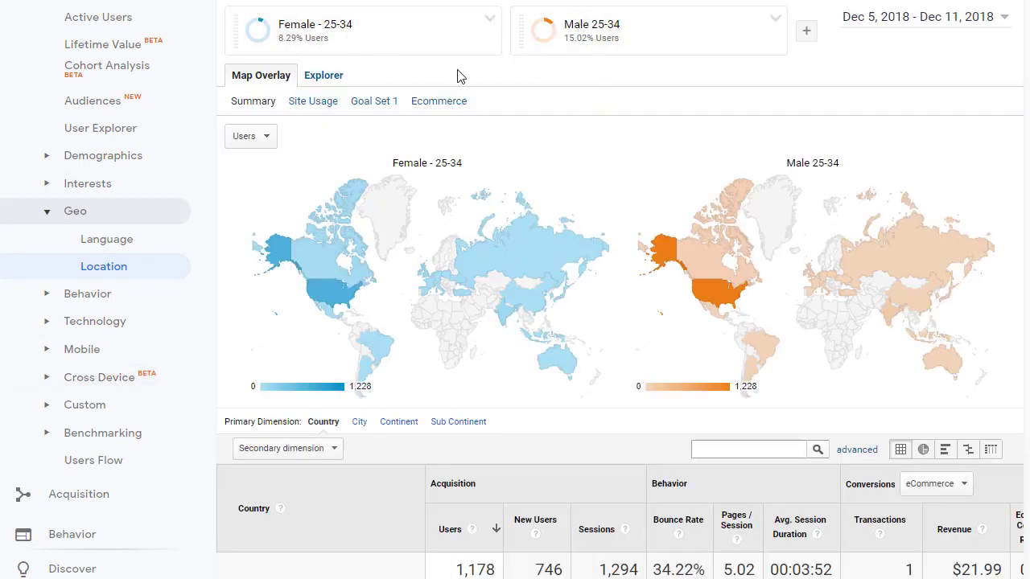
{"action": "scroll", "coordinate": [464, 192], "scroll_direction": "down", "scroll_amount": 3}
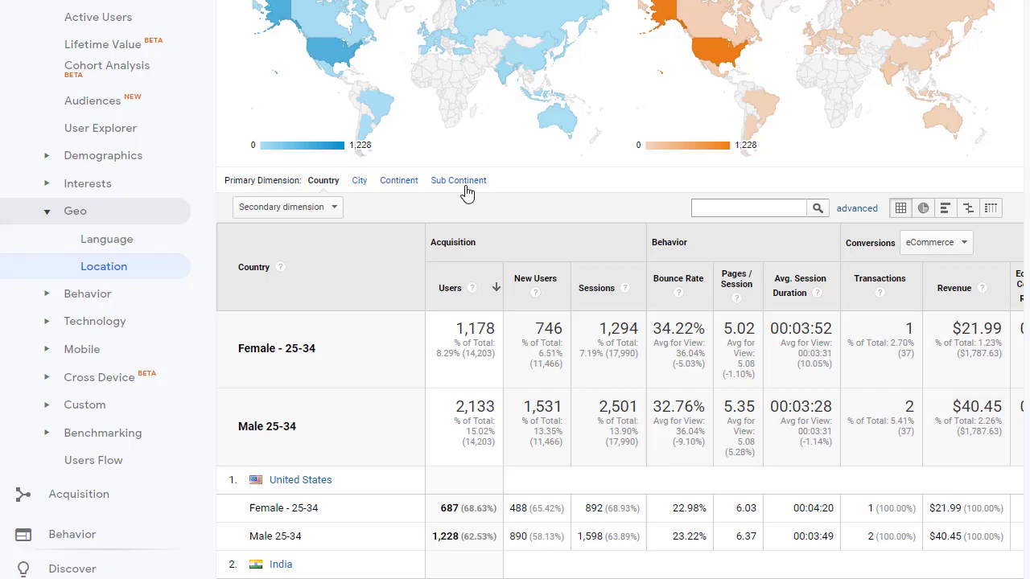
{"action": "scroll", "coordinate": [467, 193], "scroll_direction": "up", "scroll_amount": 3}
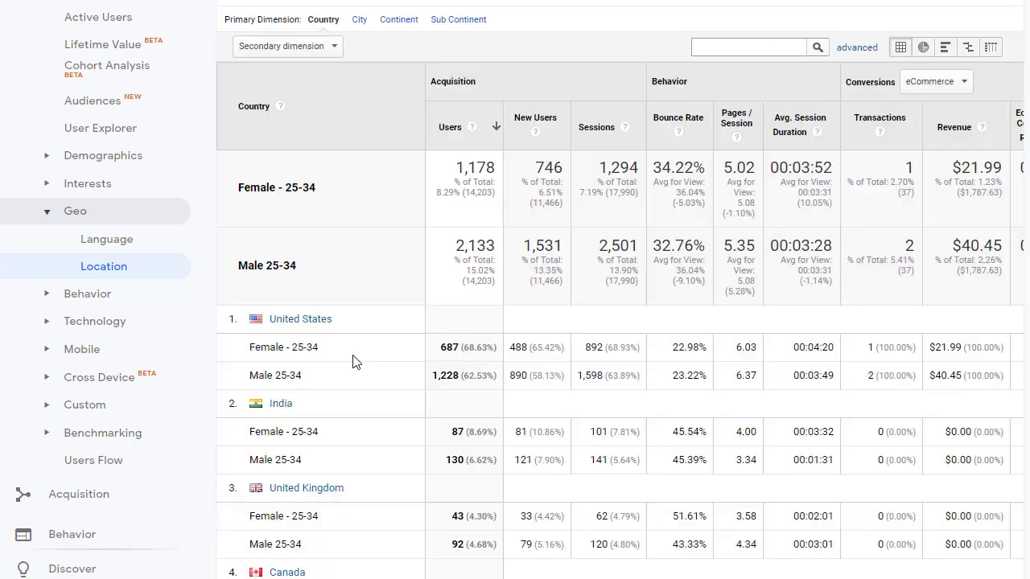
{"action": "scroll", "coordinate": [357, 361], "scroll_direction": "down", "scroll_amount": 5}
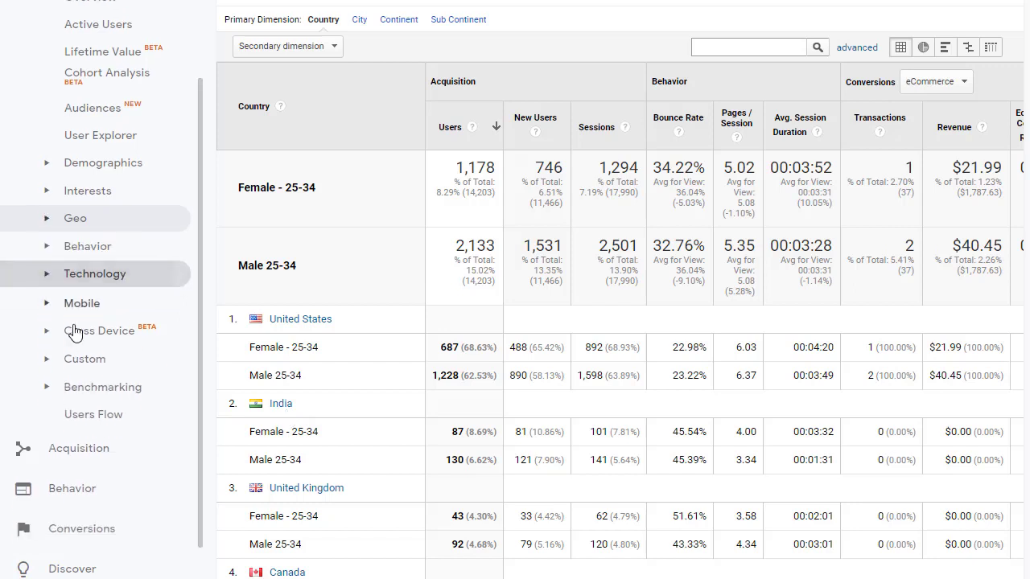
Open Technology > Browser & OS for both segments, with Chrome leading at 1,085 female and 2,009 male
{"action": "left_click", "coordinate": [54, 278]}
{"action": "left_click", "coordinate": [120, 296]}
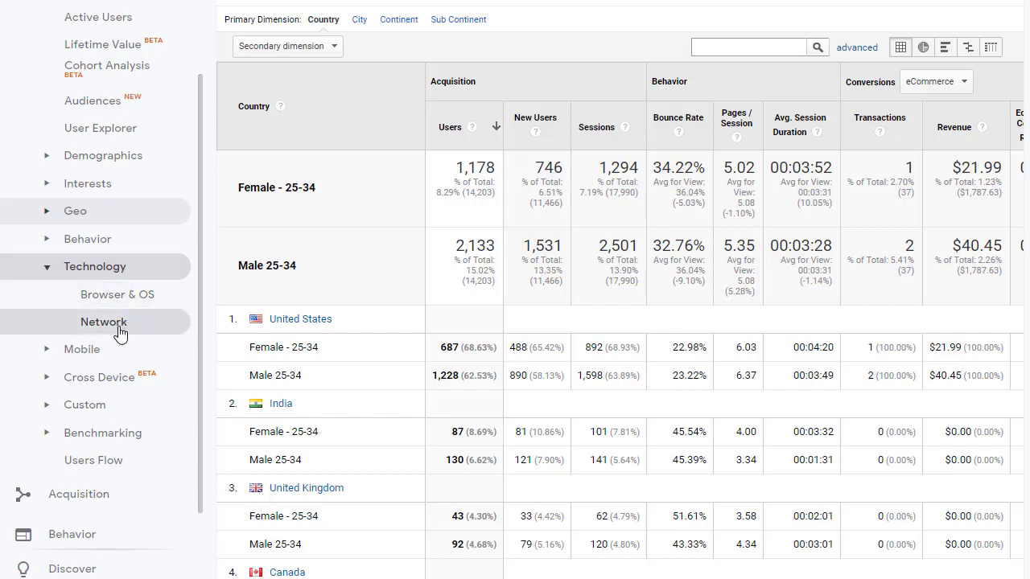
{"action": "left_click", "coordinate": [50, 354]}
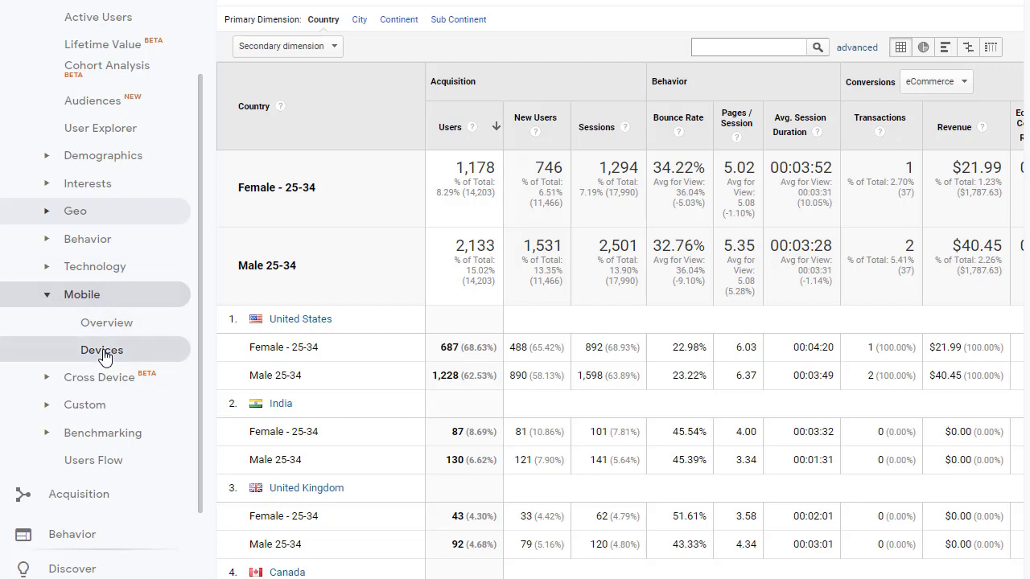
{"action": "left_click", "coordinate": [51, 269]}
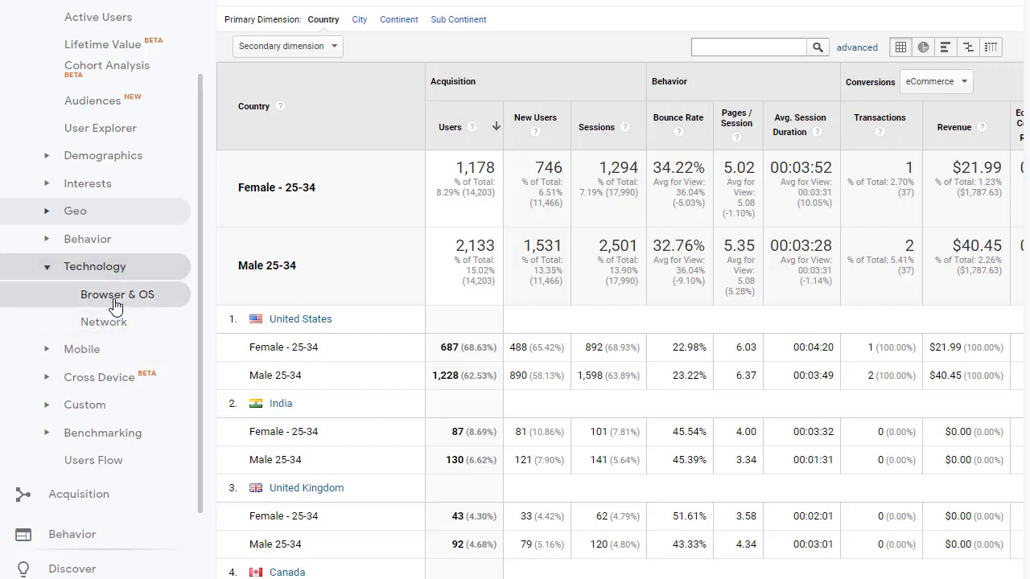
{"action": "left_click", "coordinate": [114, 299]}
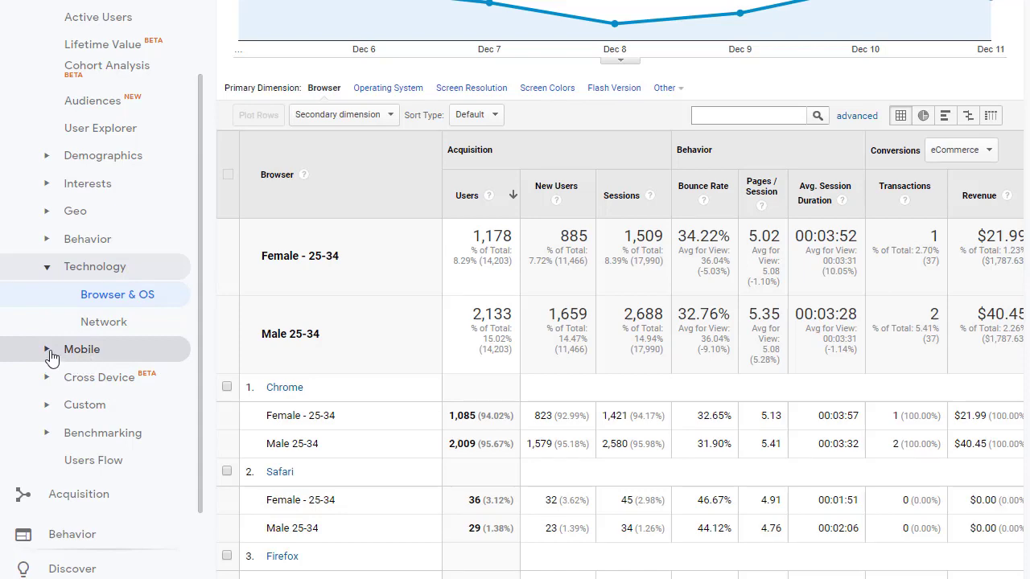
{"action": "left_click", "coordinate": [50, 355]}
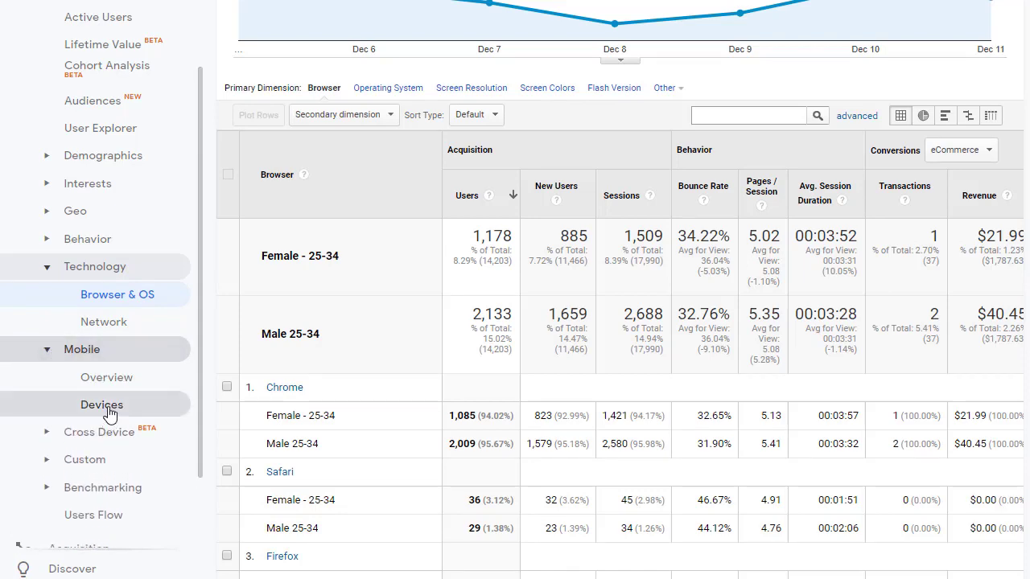
Open Mobile > Devices, where Apple iPhone leads with 49 female and 71 male users
{"action": "left_click", "coordinate": [110, 412]}
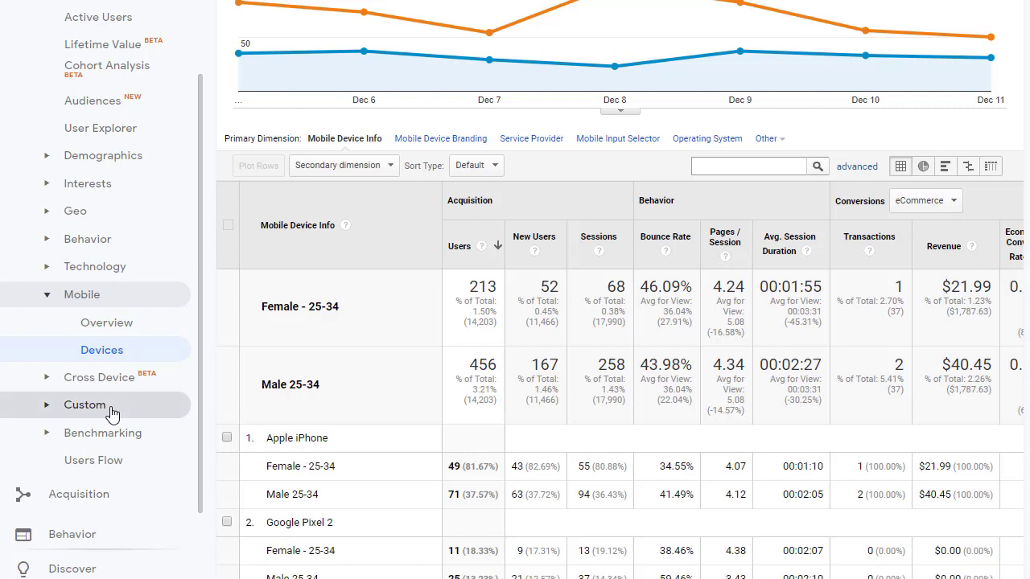
{"action": "scroll", "coordinate": [496, 435], "scroll_direction": "down", "scroll_amount": 1}
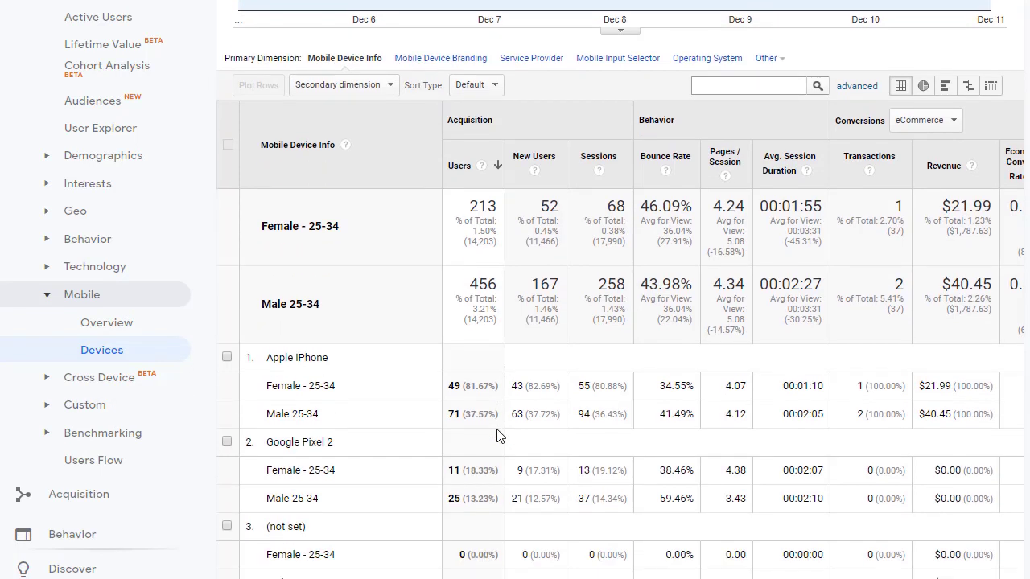
{"action": "scroll", "coordinate": [497, 436], "scroll_direction": "down", "scroll_amount": 1}
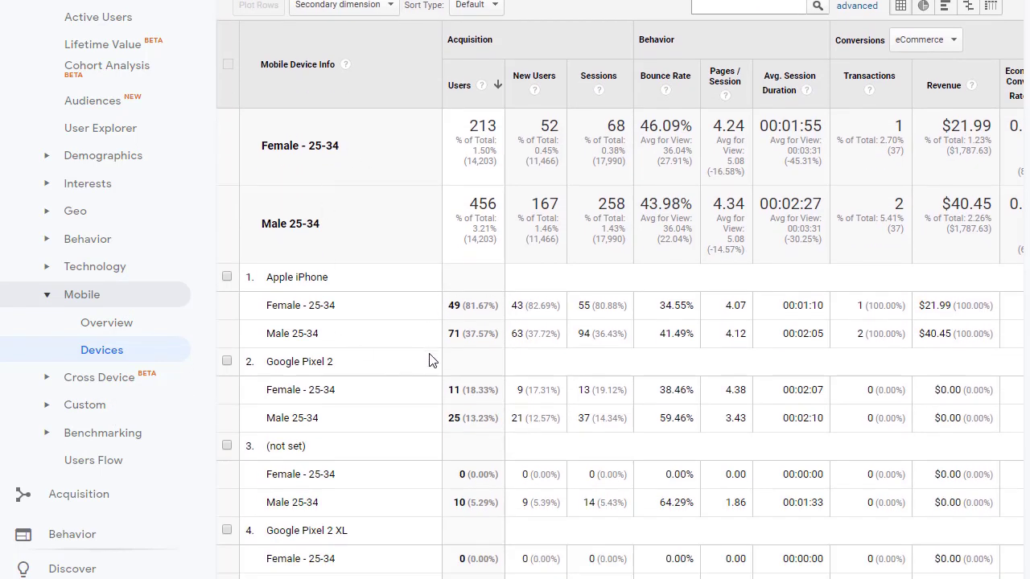
{"action": "scroll", "coordinate": [483, 388], "scroll_direction": "up", "scroll_amount": 1}
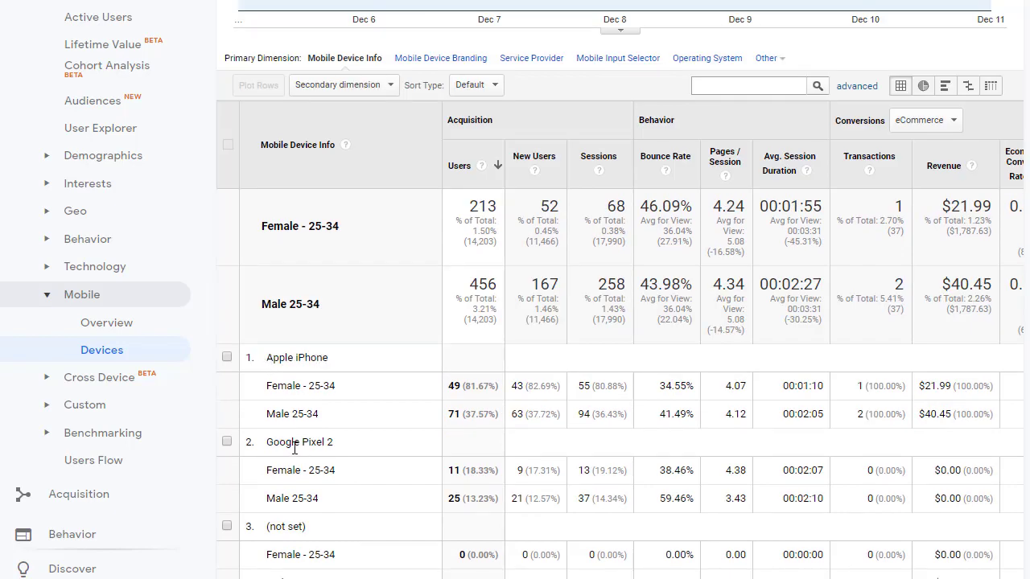